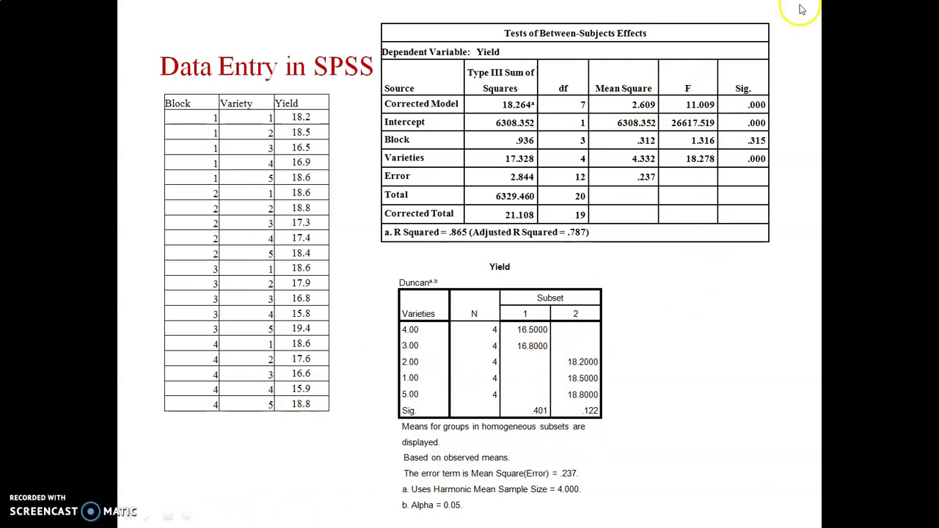
End the PowerPoint slideshow showing the SPSS data entry, ANOVA and Duncan slide
{"action": "key", "text": "Escape"}
Minimize PowerPoint, close the Chrome recorder page, and restore the SPSS Data Editor
{"action": "left_click", "coordinate": [887, 6]}
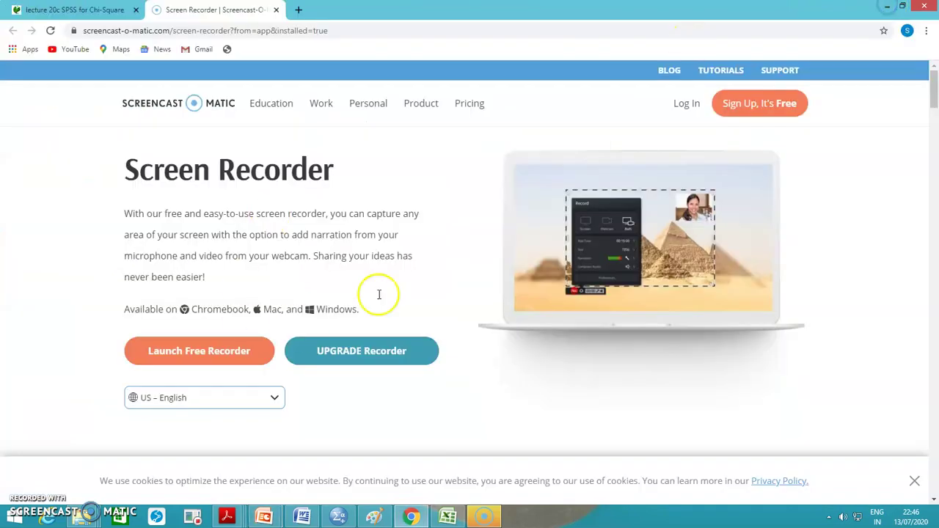
{"action": "left_click", "coordinate": [926, 7]}
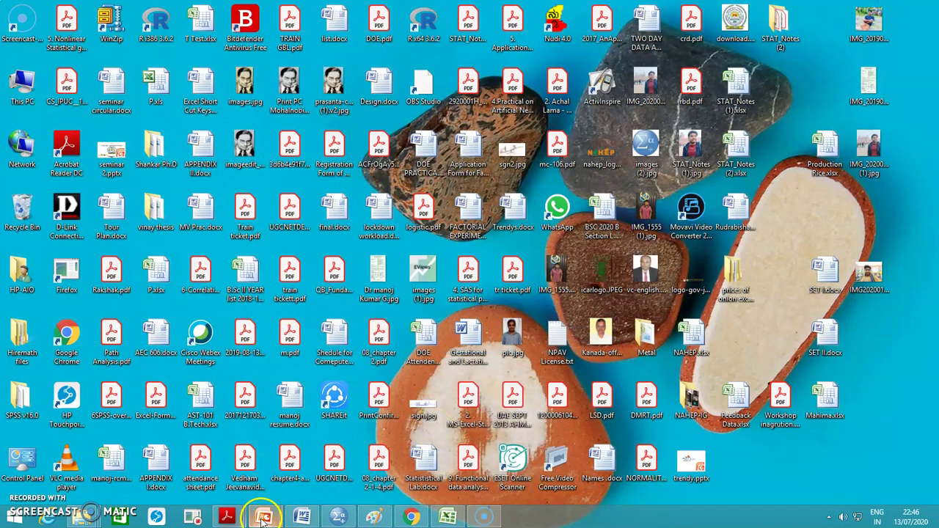
{"action": "left_click", "coordinate": [337, 517]}
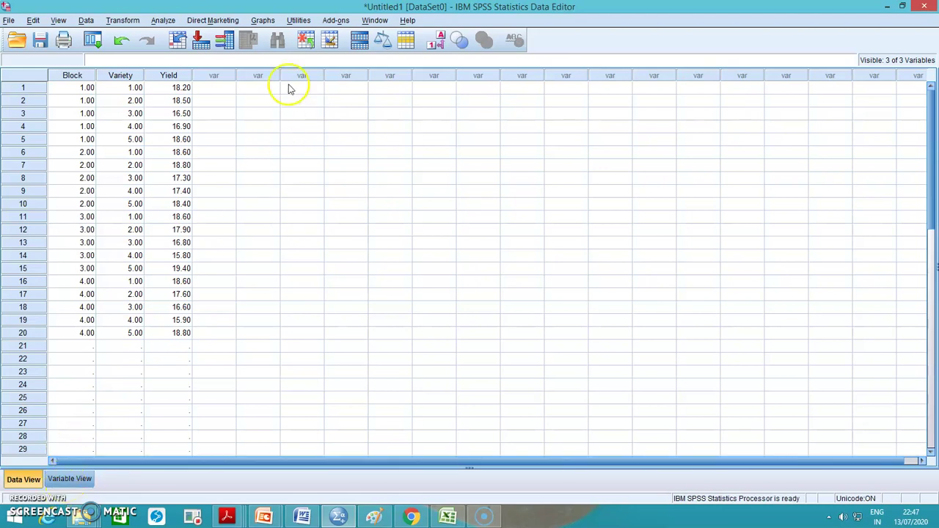
Start a Univariate GLM with Yield dependent, Block and Variety as fixed factors, and a Custom model
{"action": "left_click", "coordinate": [165, 22]}
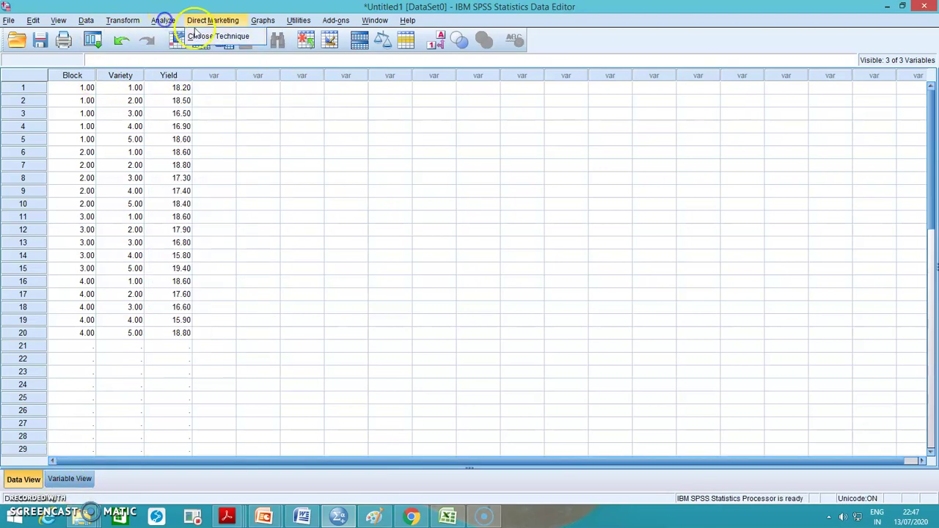
{"action": "mouse_move", "coordinate": [186, 97]}
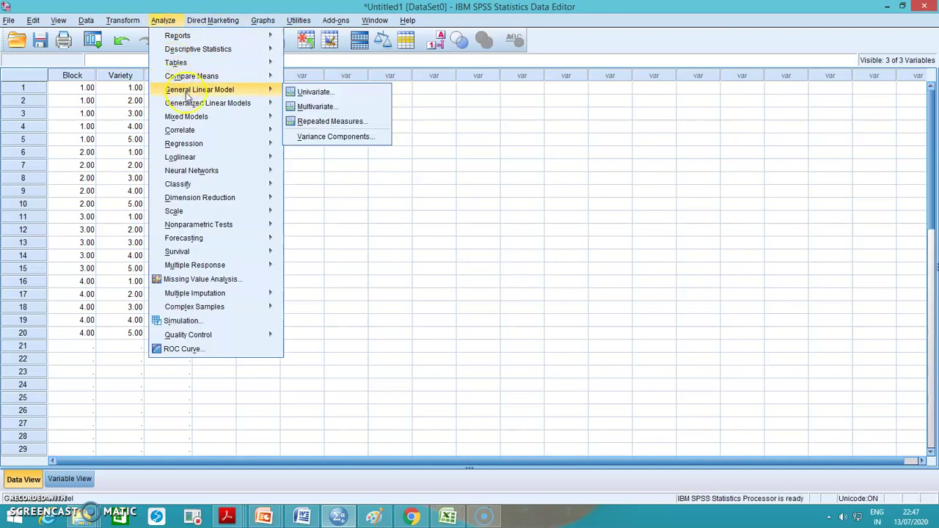
{"action": "left_click", "coordinate": [309, 94]}
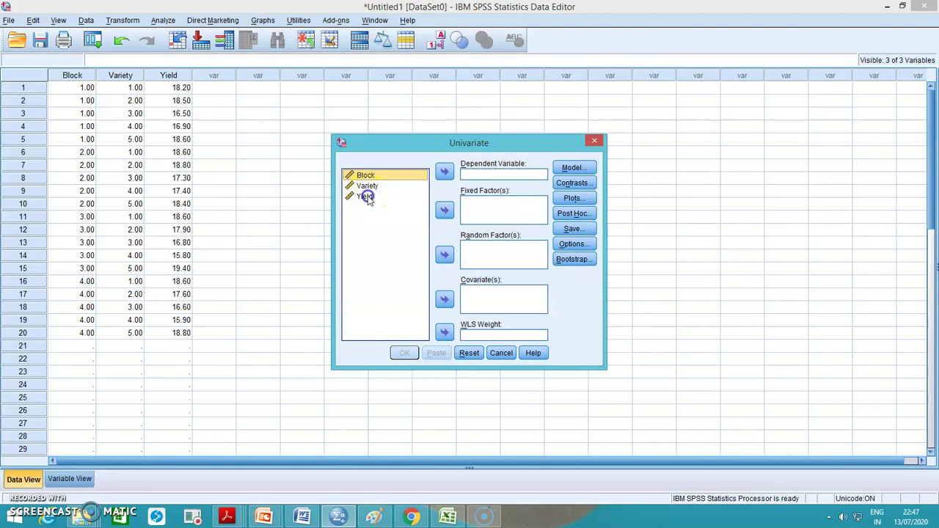
{"action": "left_click", "coordinate": [367, 197]}
{"action": "left_click", "coordinate": [444, 171]}
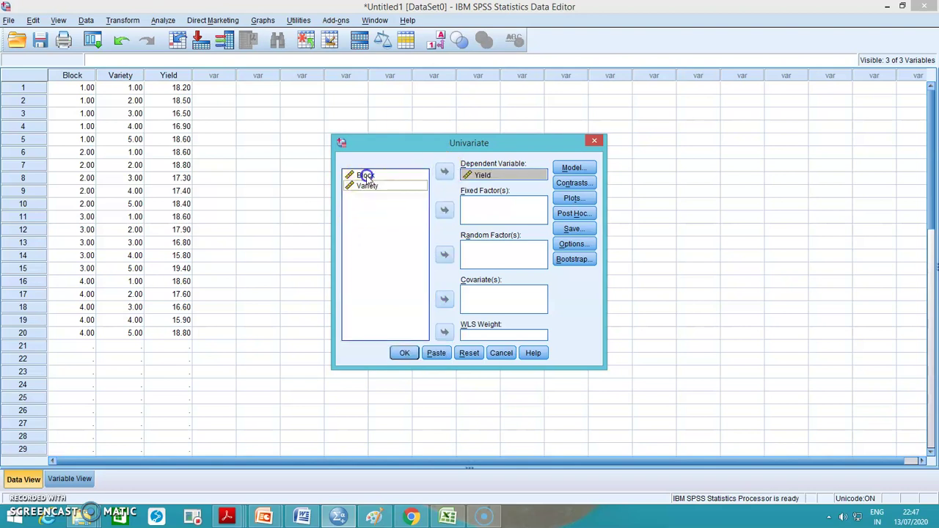
{"action": "left_click", "coordinate": [366, 176]}
{"action": "left_click", "coordinate": [444, 209]}
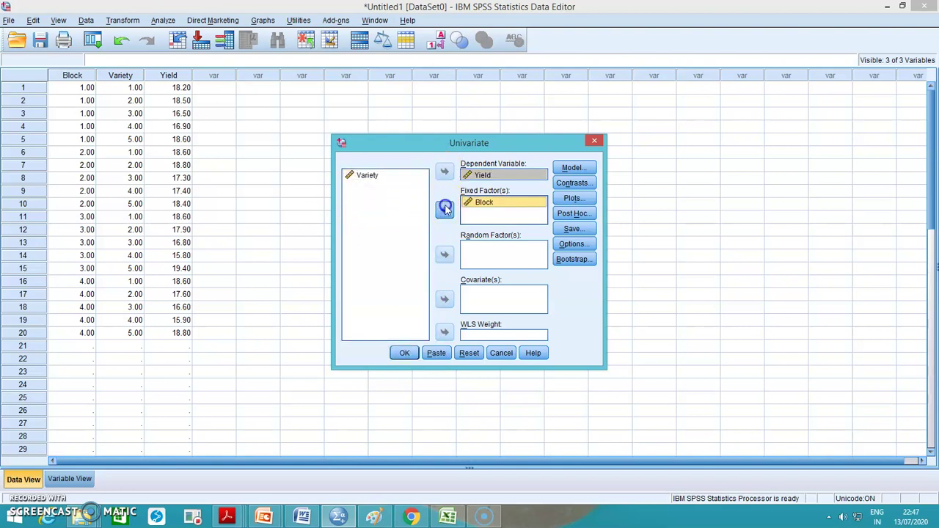
{"action": "left_click", "coordinate": [366, 177]}
{"action": "left_click", "coordinate": [444, 210]}
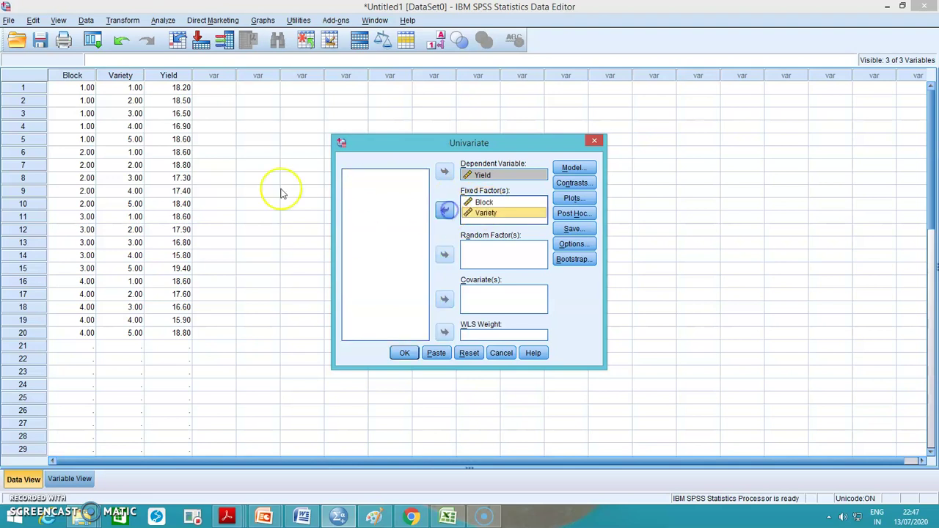
{"action": "left_click", "coordinate": [572, 167]}
{"action": "left_click", "coordinate": [382, 166]}
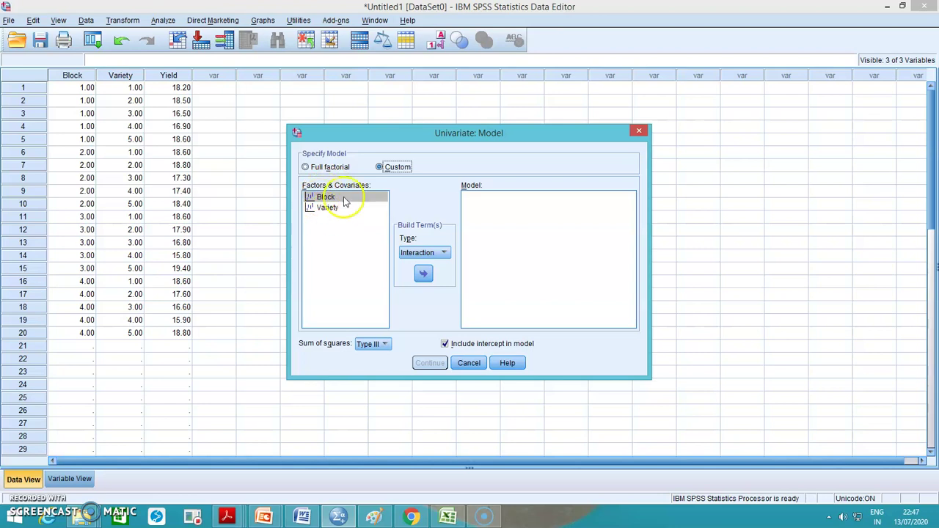
Add Block and Variety as separate main-effect terms in the custom model and confirm
{"action": "left_click", "coordinate": [424, 274]}
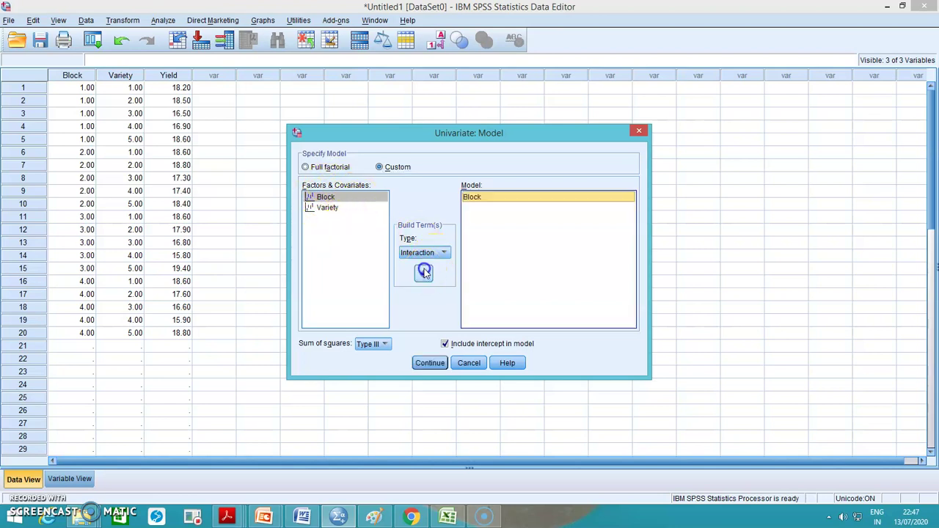
{"action": "left_click", "coordinate": [327, 207]}
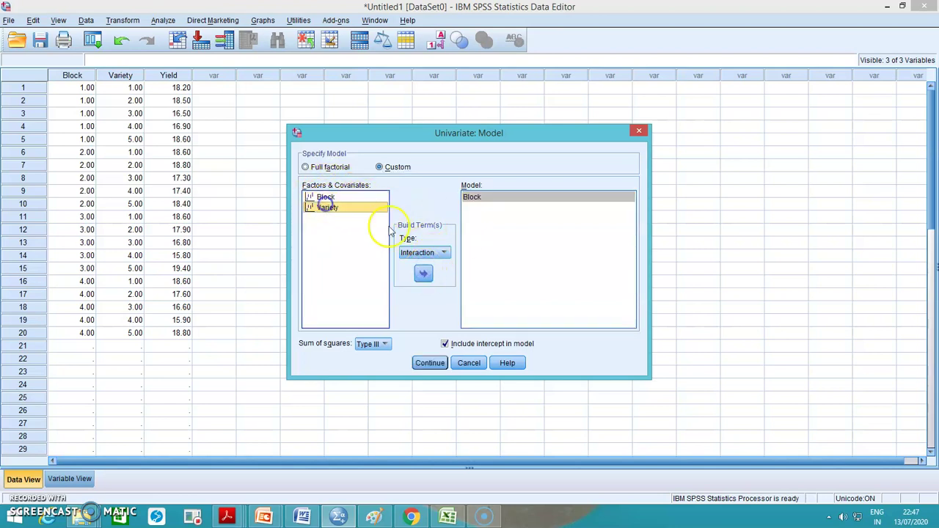
{"action": "left_click", "coordinate": [418, 272]}
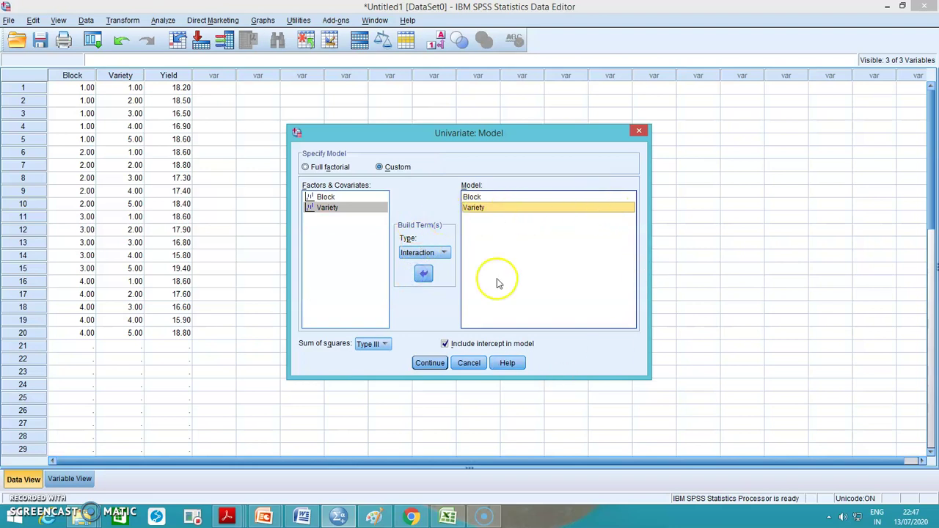
{"action": "left_click", "coordinate": [430, 362]}
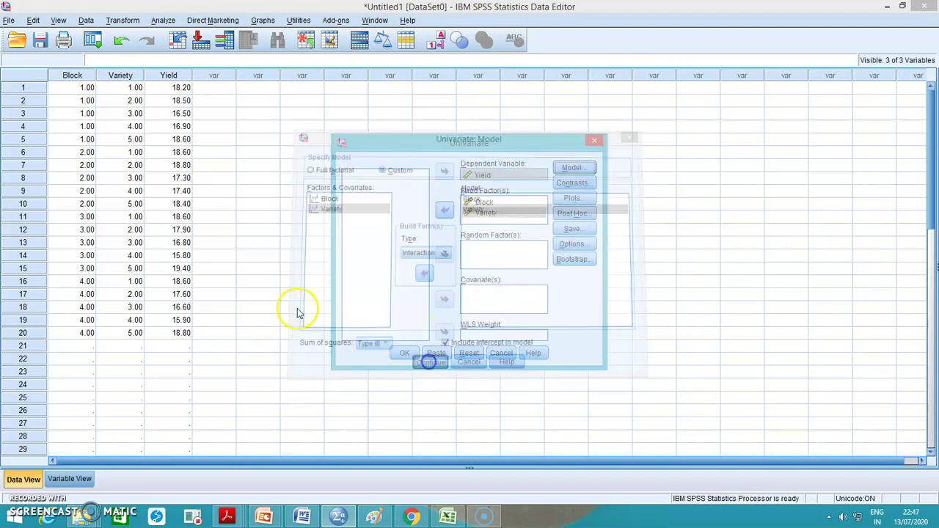
Request Duncan post hoc tests for Block and Variety and confirm
{"action": "left_click", "coordinate": [576, 214]}
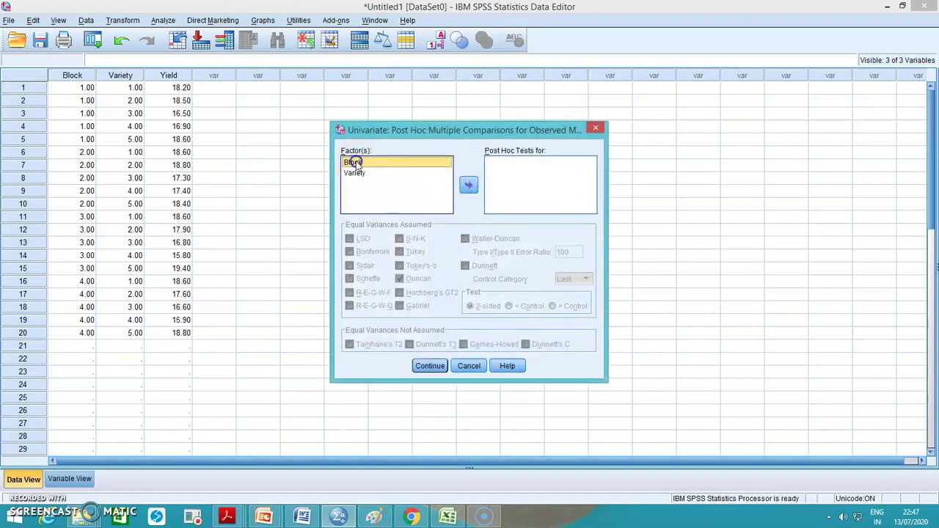
{"action": "left_click", "coordinate": [469, 184]}
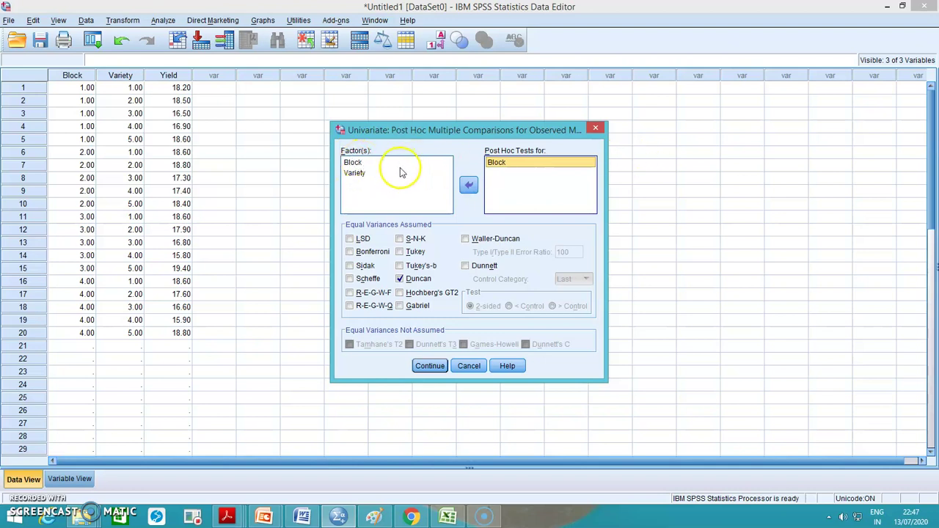
{"action": "left_click", "coordinate": [357, 175]}
{"action": "left_click", "coordinate": [469, 185]}
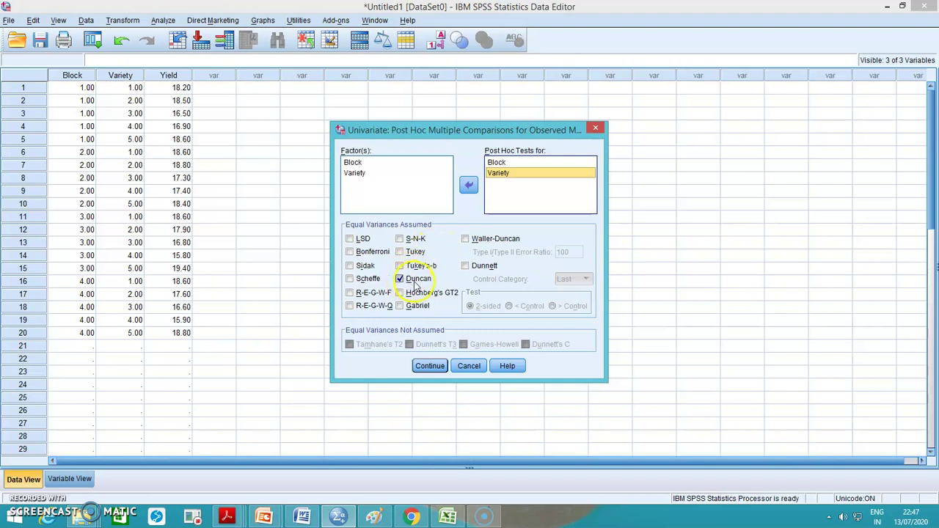
{"action": "left_click", "coordinate": [436, 369]}
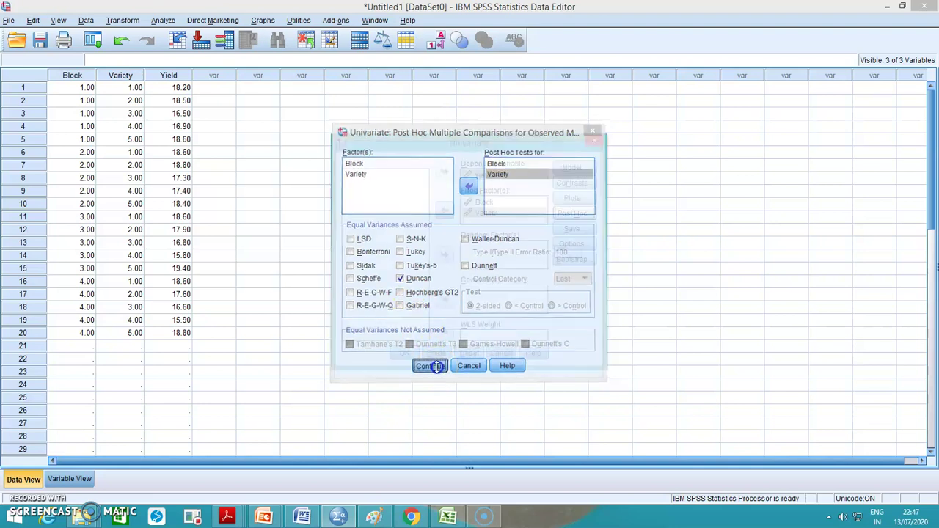
Run the analysis and view the between-subjects ANOVA and the Block Duncan subsets table
{"action": "left_click", "coordinate": [402, 354]}
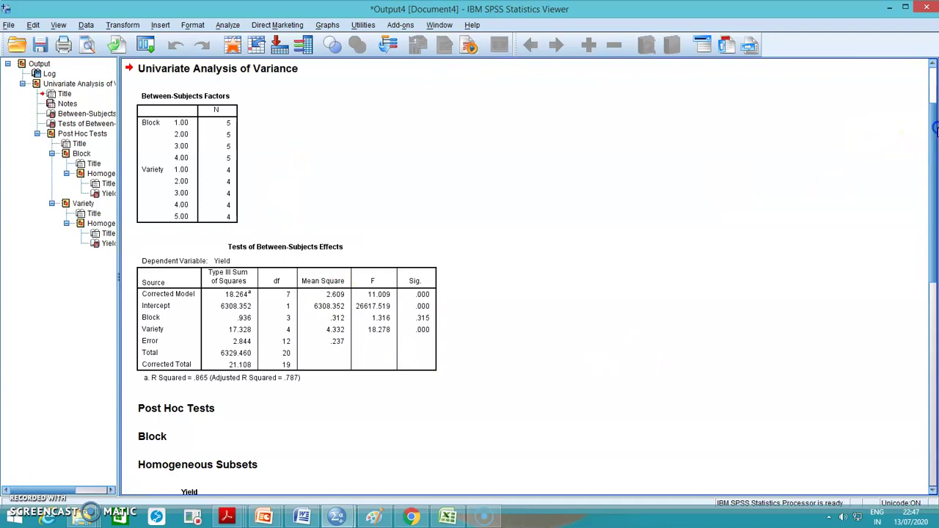
{"action": "left_click", "coordinate": [143, 321]}
{"action": "left_click_drag", "start_coordinate": [933, 124], "coordinate": [935, 229]}
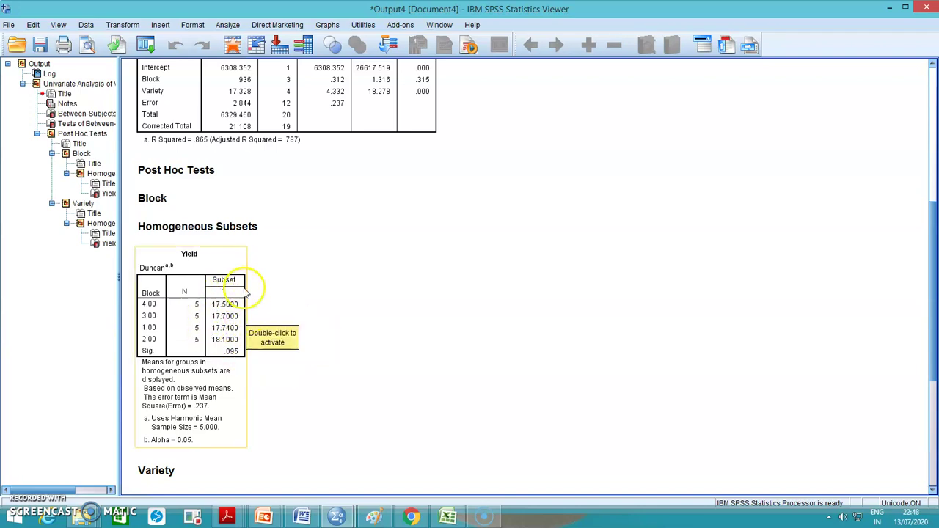
{"action": "left_click", "coordinate": [121, 267]}
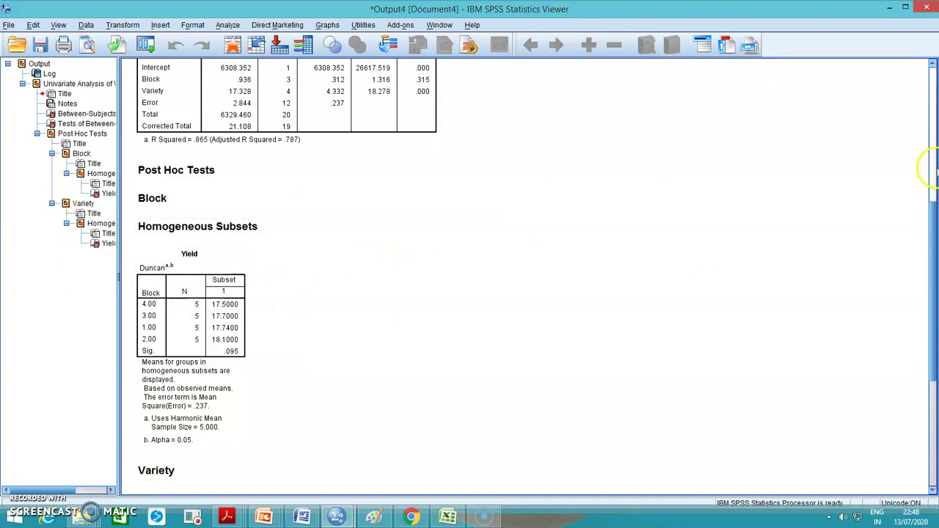
Scroll to and select the Variety Duncan table: Varieties 4 and 3 versus 2, 1, 5
{"action": "left_click_drag", "start_coordinate": [927, 199], "coordinate": [935, 357]}
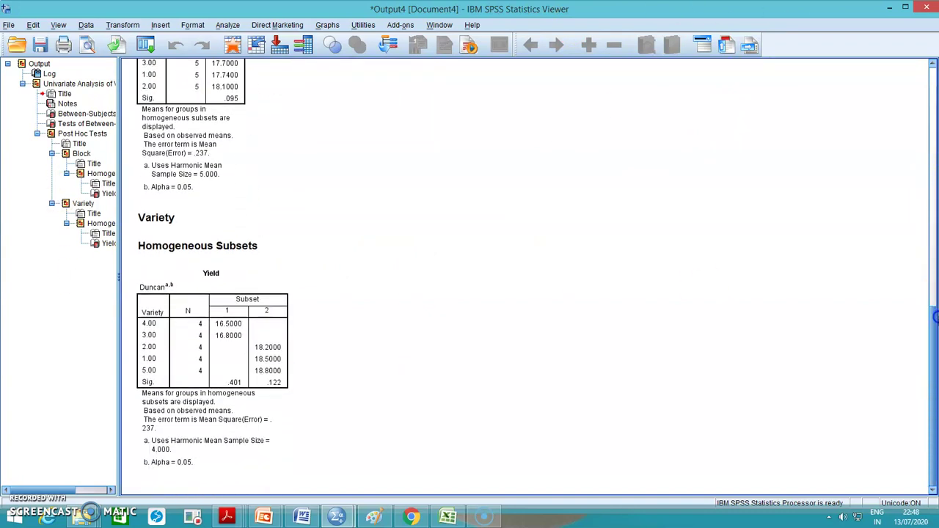
{"action": "left_click", "coordinate": [138, 444]}
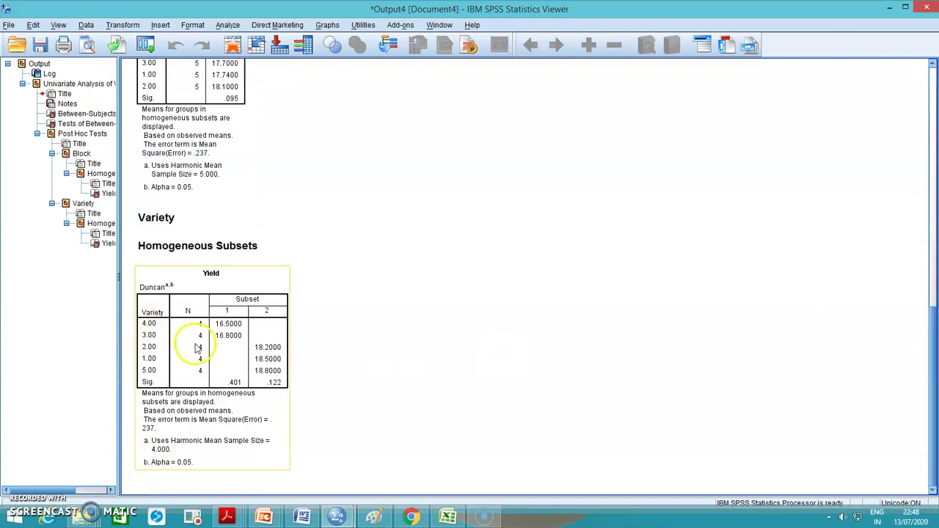
{"action": "left_click", "coordinate": [162, 254]}
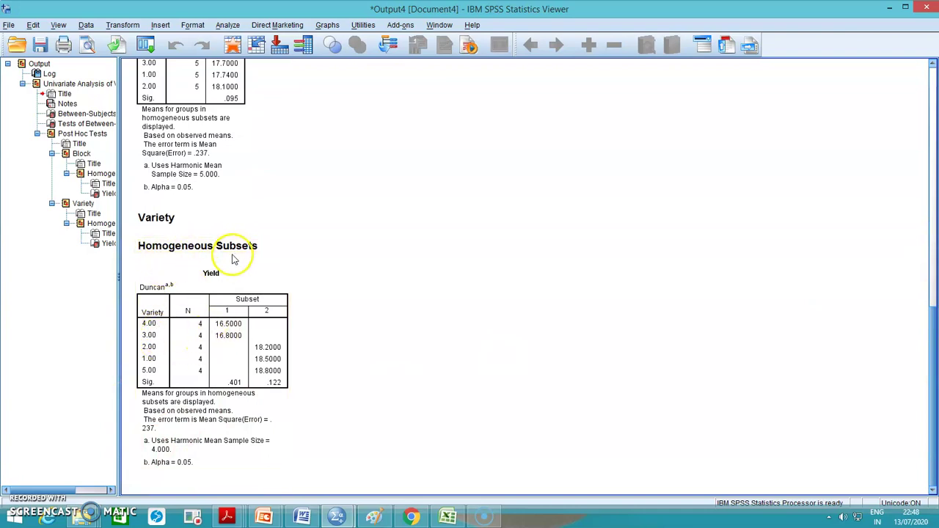
{"action": "left_click", "coordinate": [209, 293]}
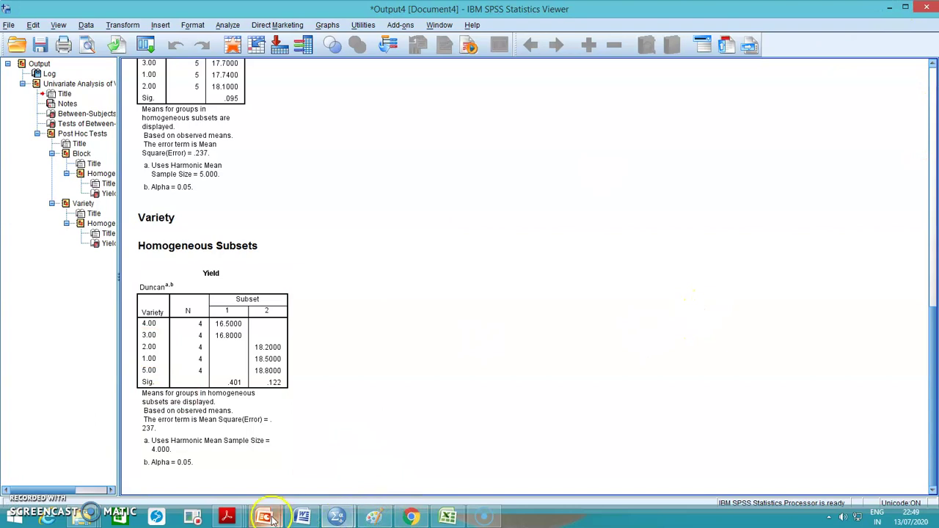
{"action": "mouse_move", "coordinate": [271, 519]}
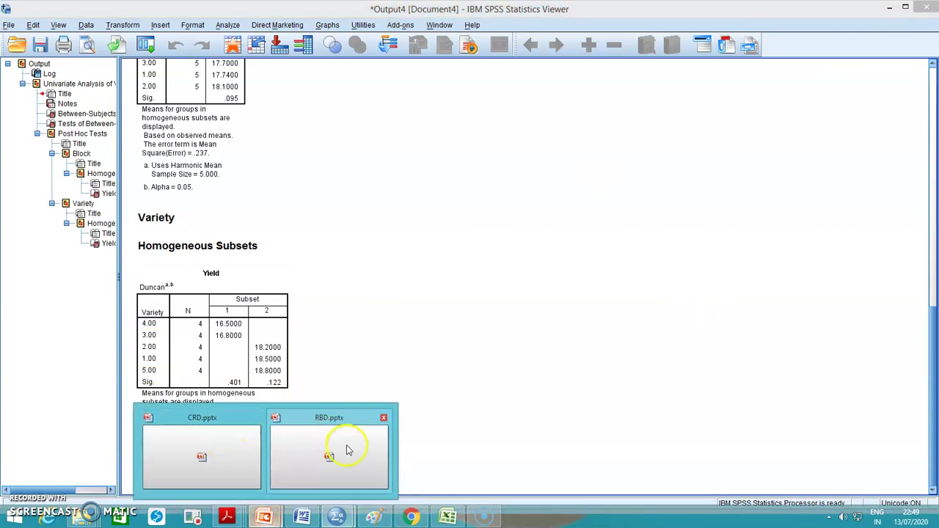